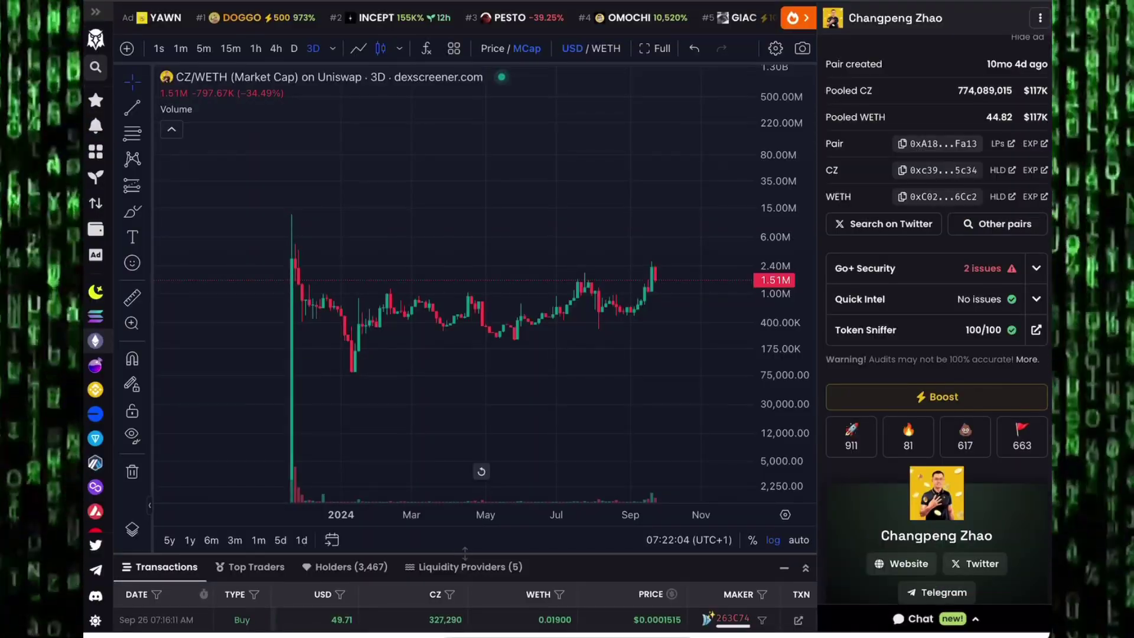
- Scroll the CZ/WETH info panel back to the top and pick the Measure ruler tool
scroll(936, 325, up, 10)
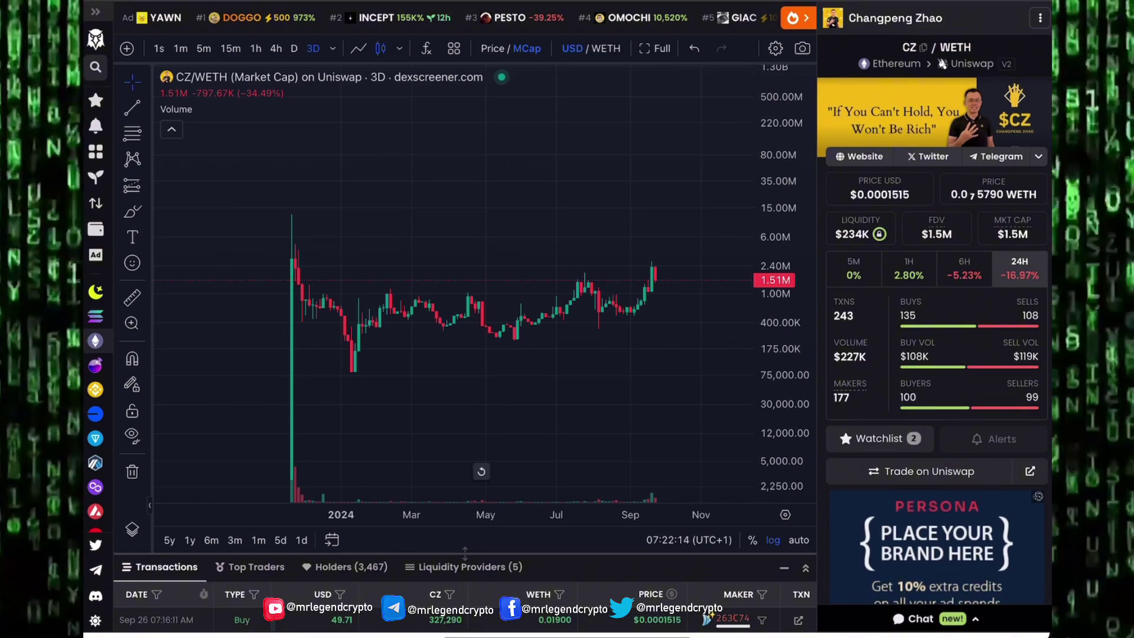
click(133, 297)
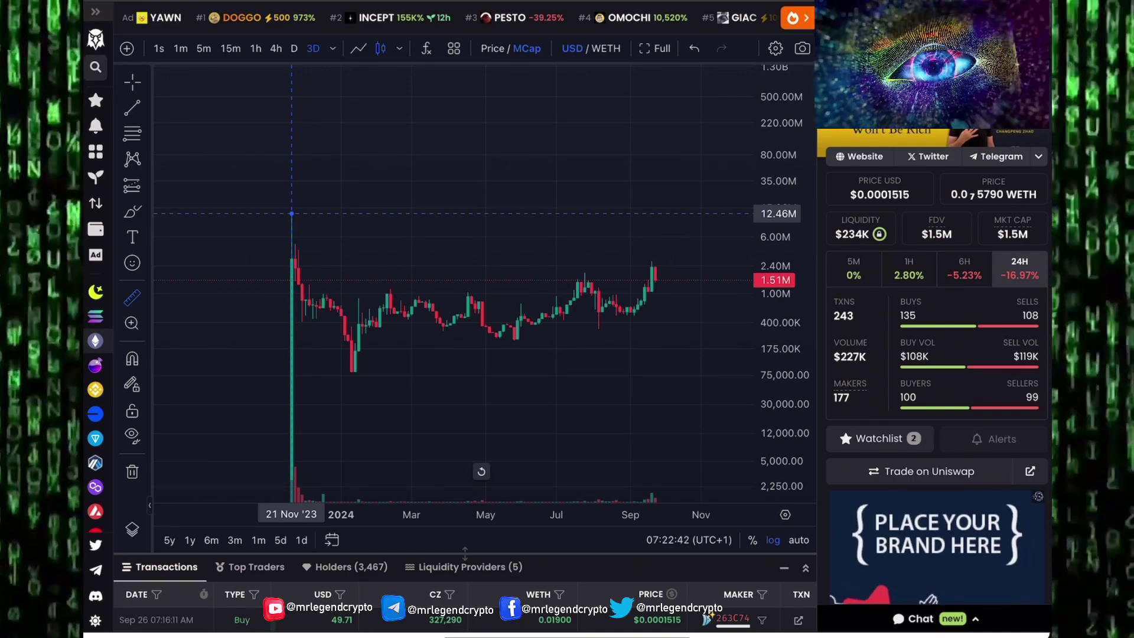
- Measure the 99% drop from the 21 Nov '23 peak to the 10 Jan '24 low, then restart measuring at the low
drag(291, 213, 351, 372)
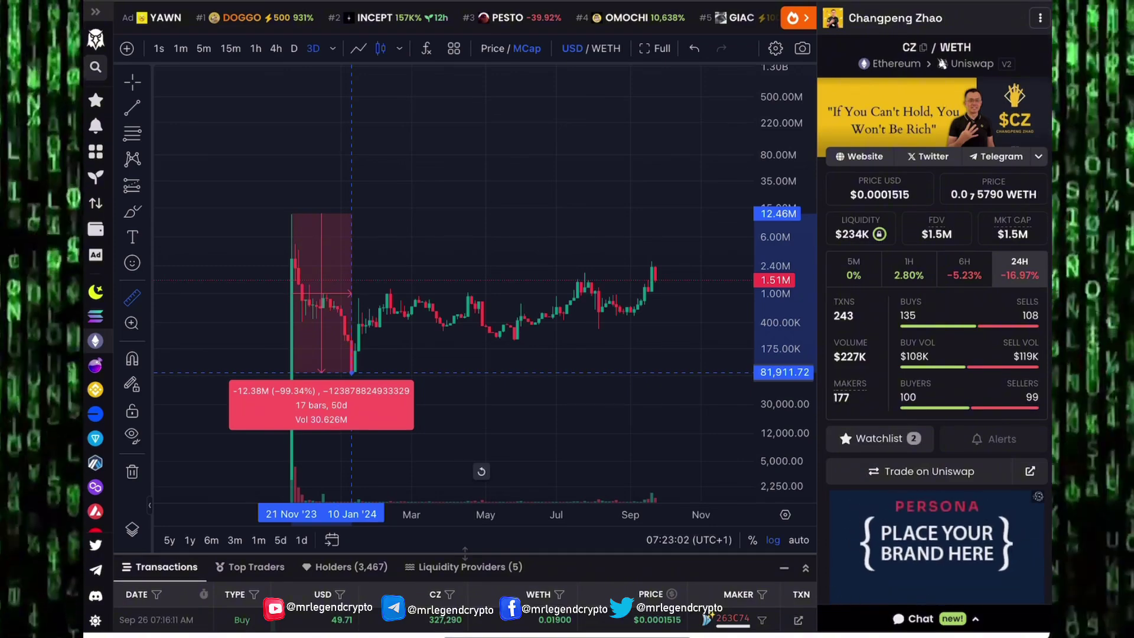
click(351, 373)
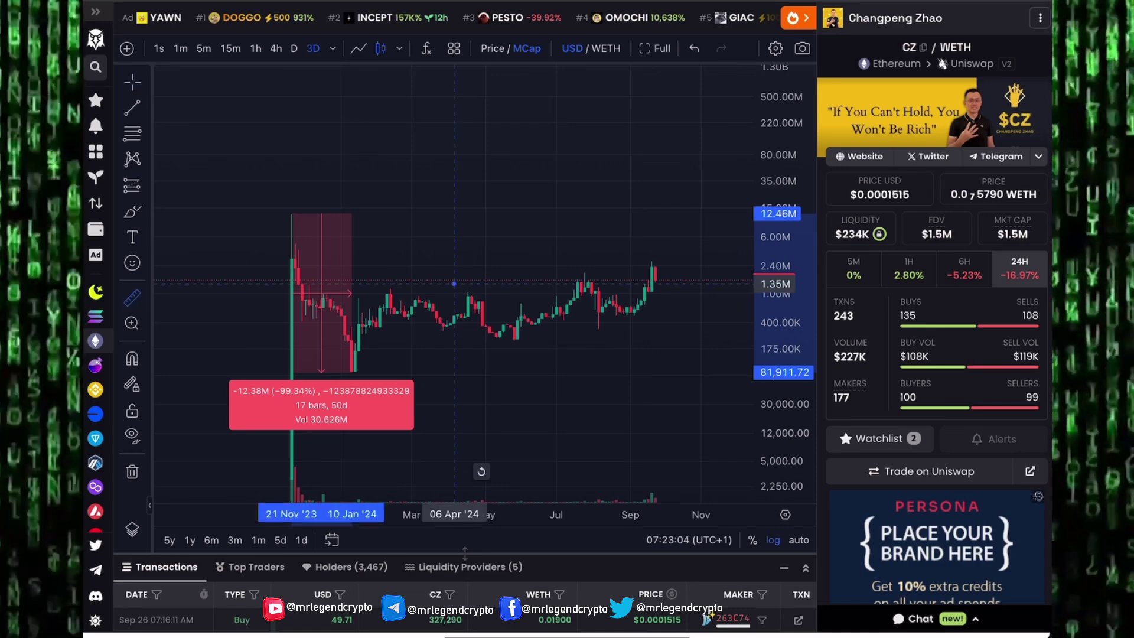
click(366, 324)
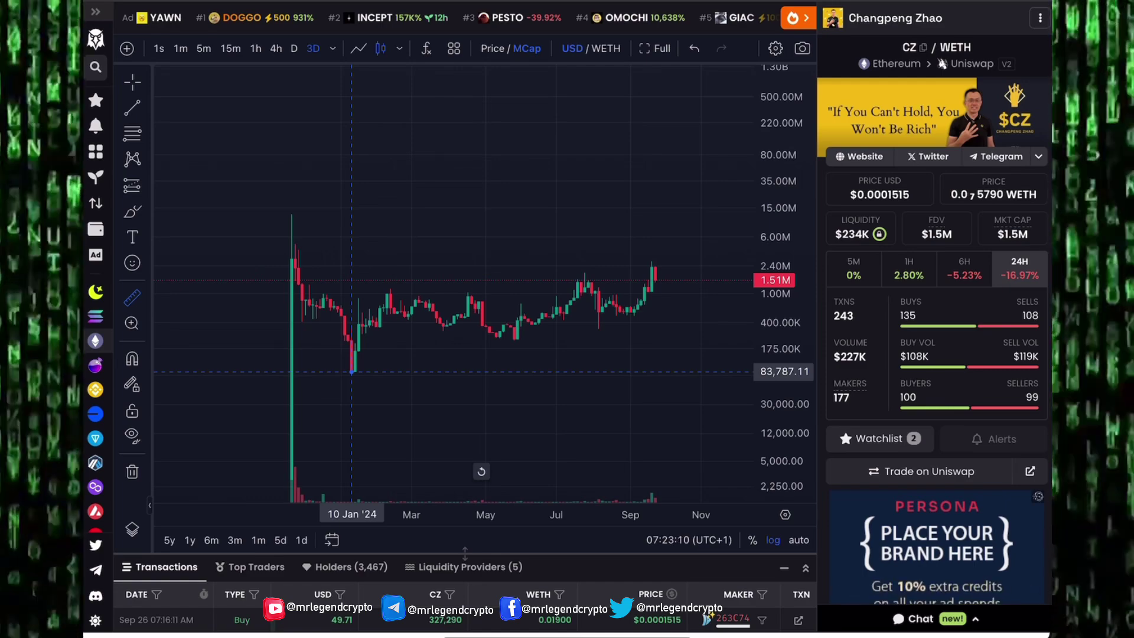
click(352, 371)
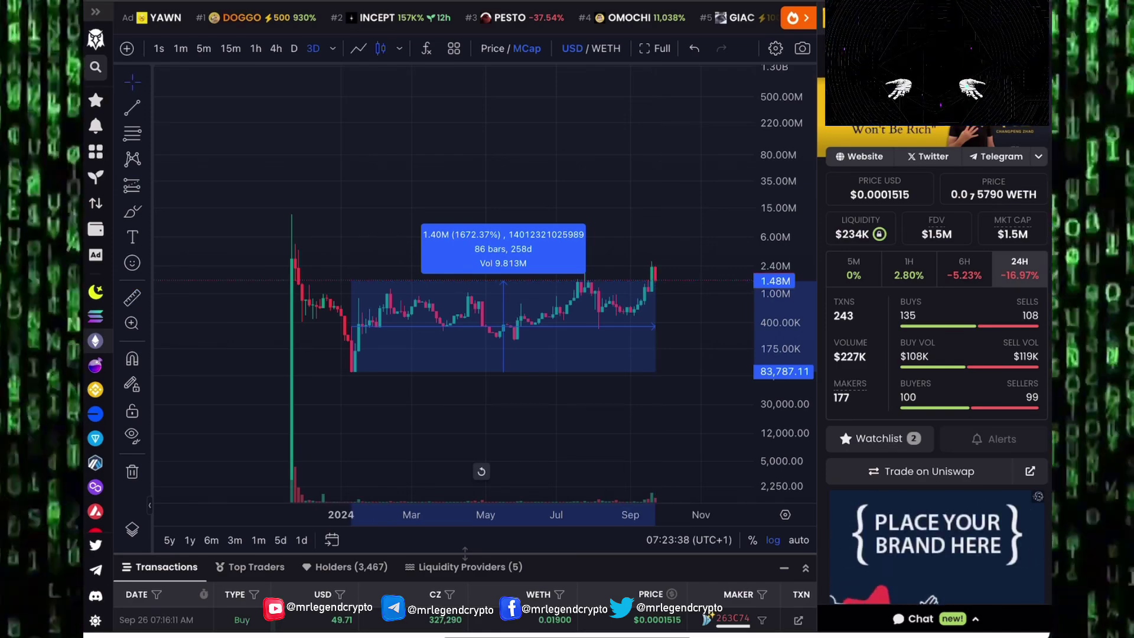
- Choose the Horizontal Line tool from the Lines drawing options
click(132, 107)
click(216, 214)
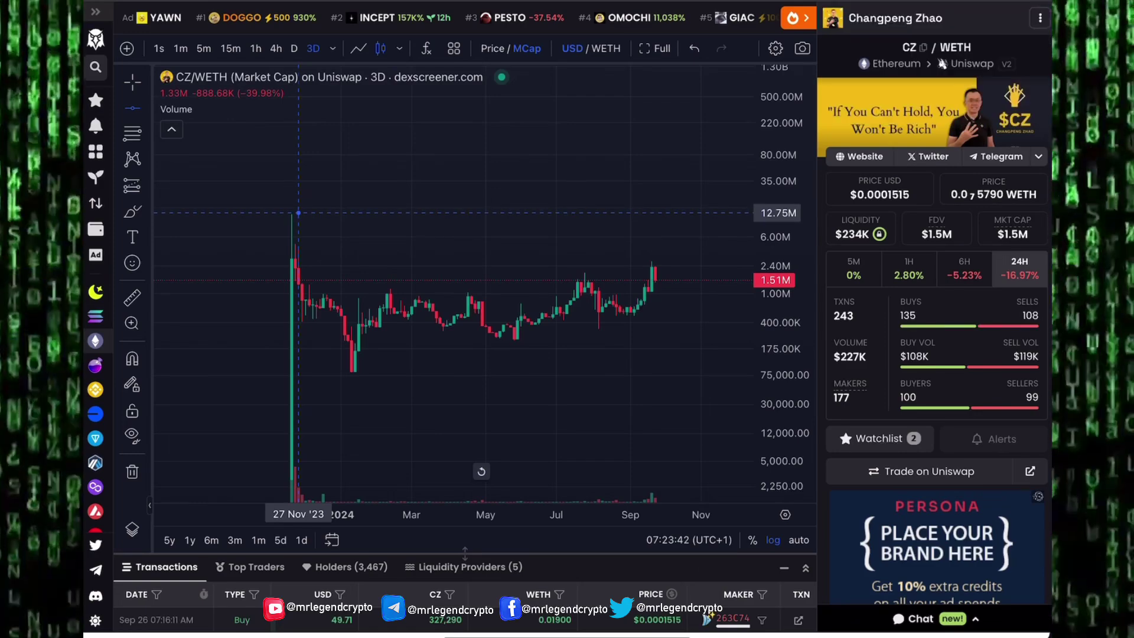
- Place a horizontal line at the 12.75M all-time high and measure the ~740% climb up to it
click(298, 213)
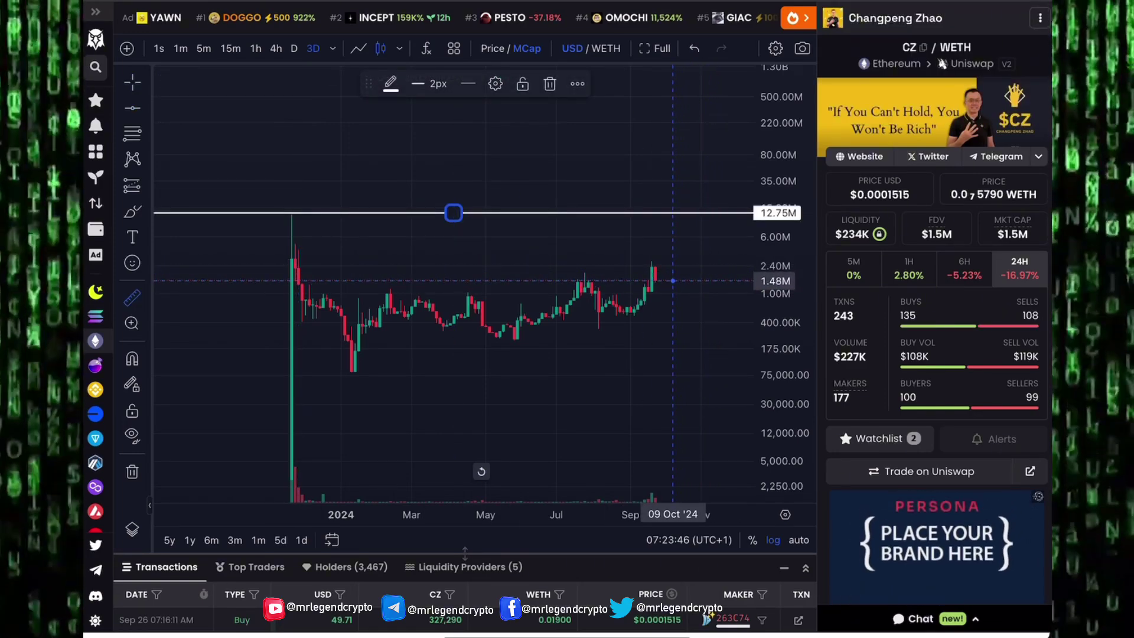
click(673, 280)
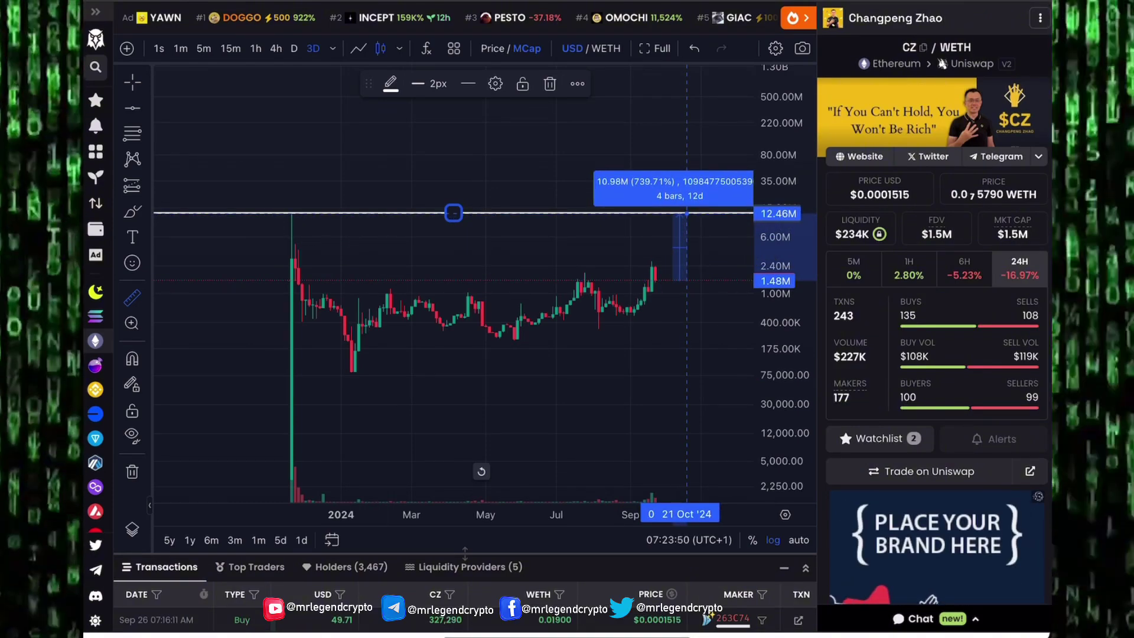
click(687, 213)
key(ctrl+Tab)
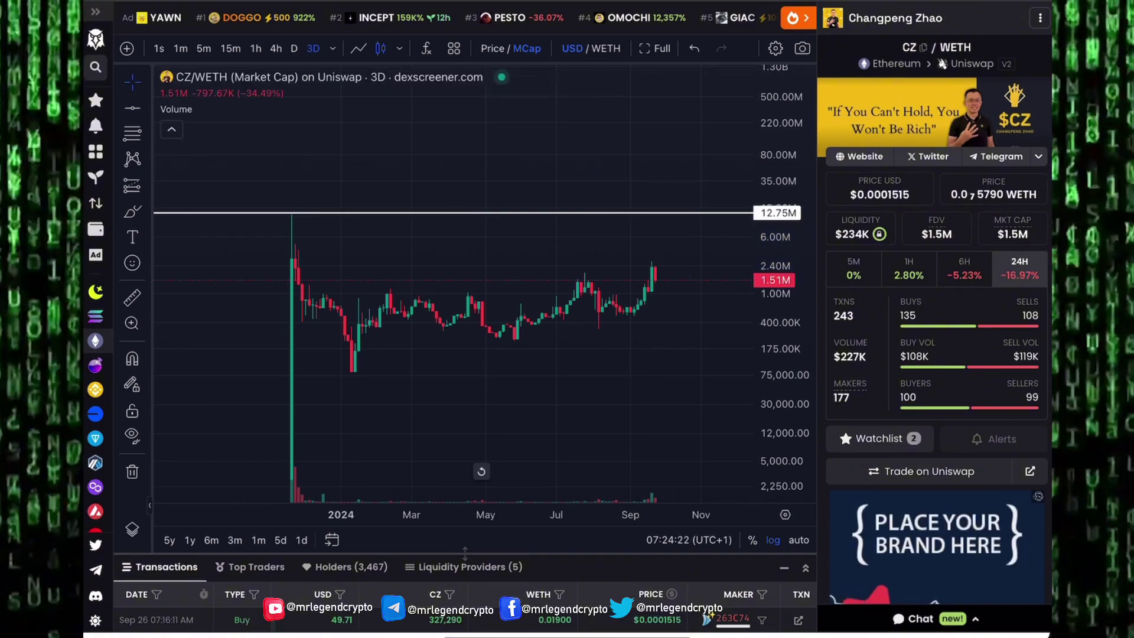
- Draw a Fibonacci from the 21 Nov '23 peak to the January low and mark its 4.236 level at 51.90M
click(133, 133)
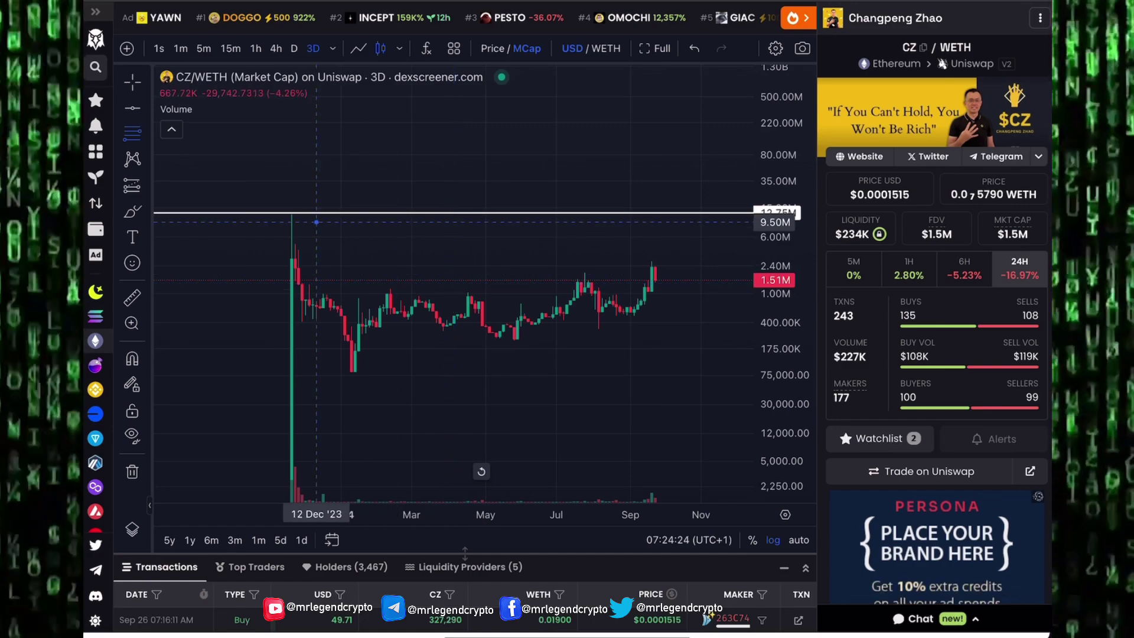
click(292, 213)
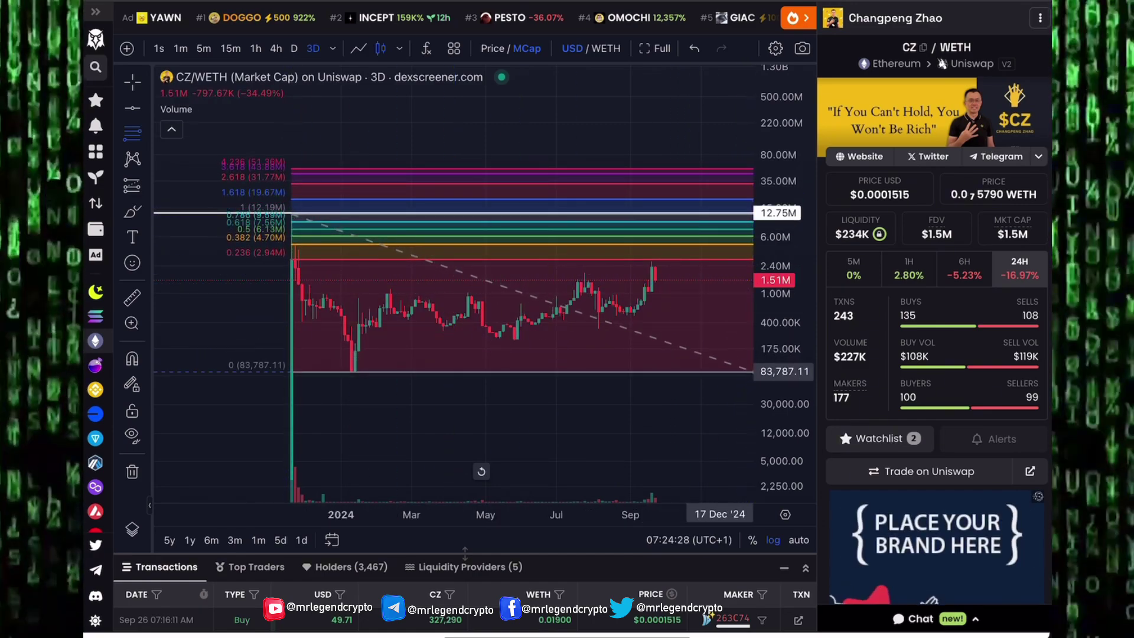
click(754, 372)
click(132, 108)
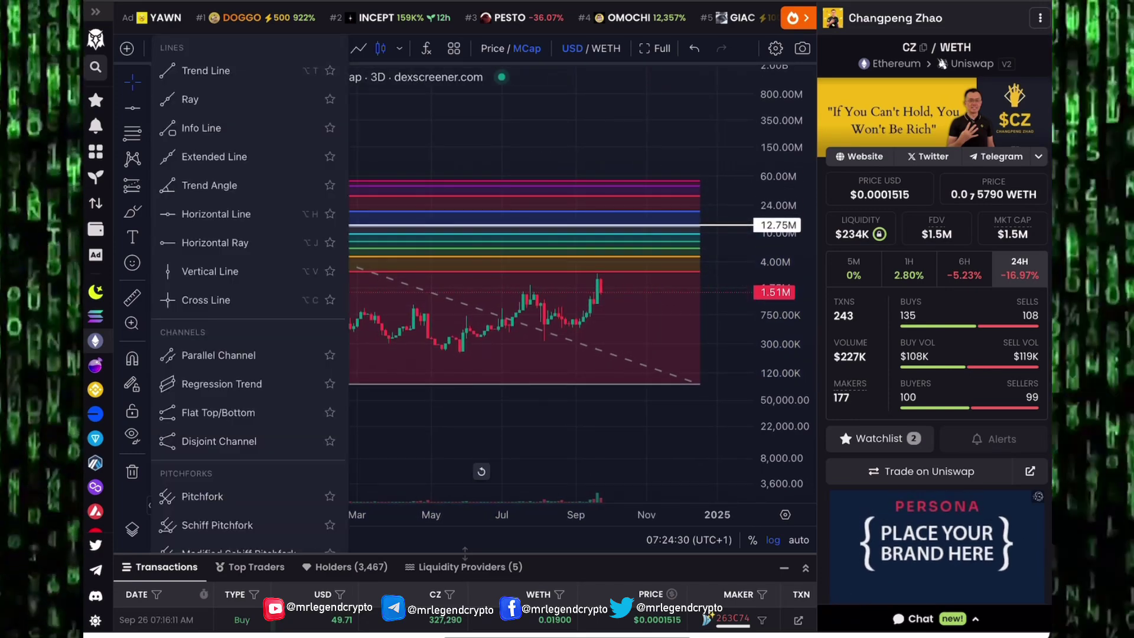
click(216, 214)
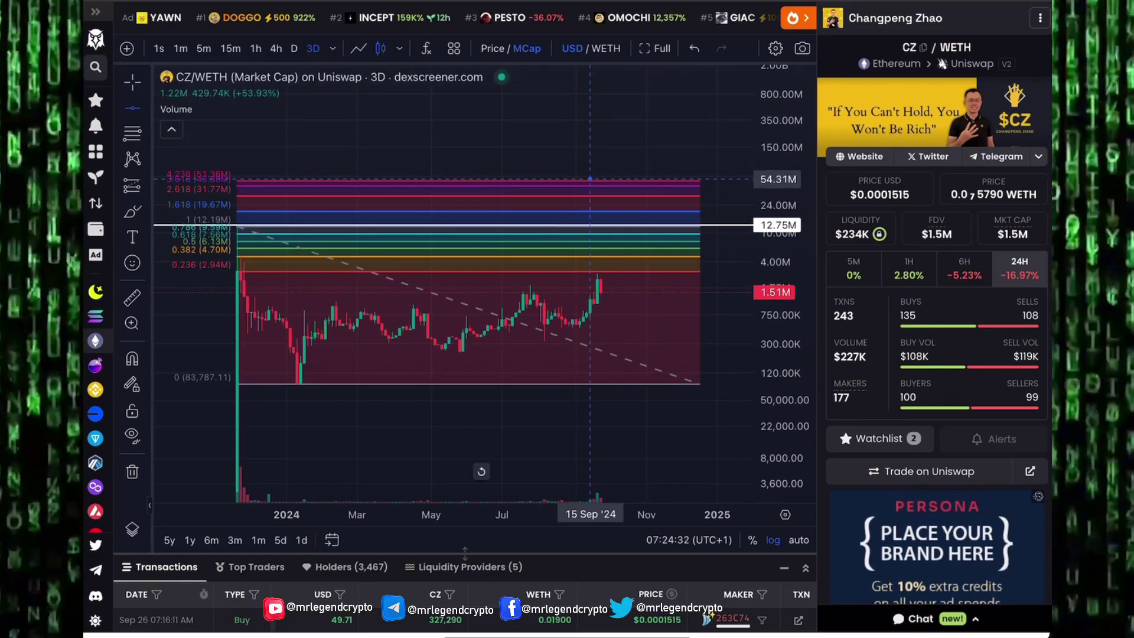
click(453, 180)
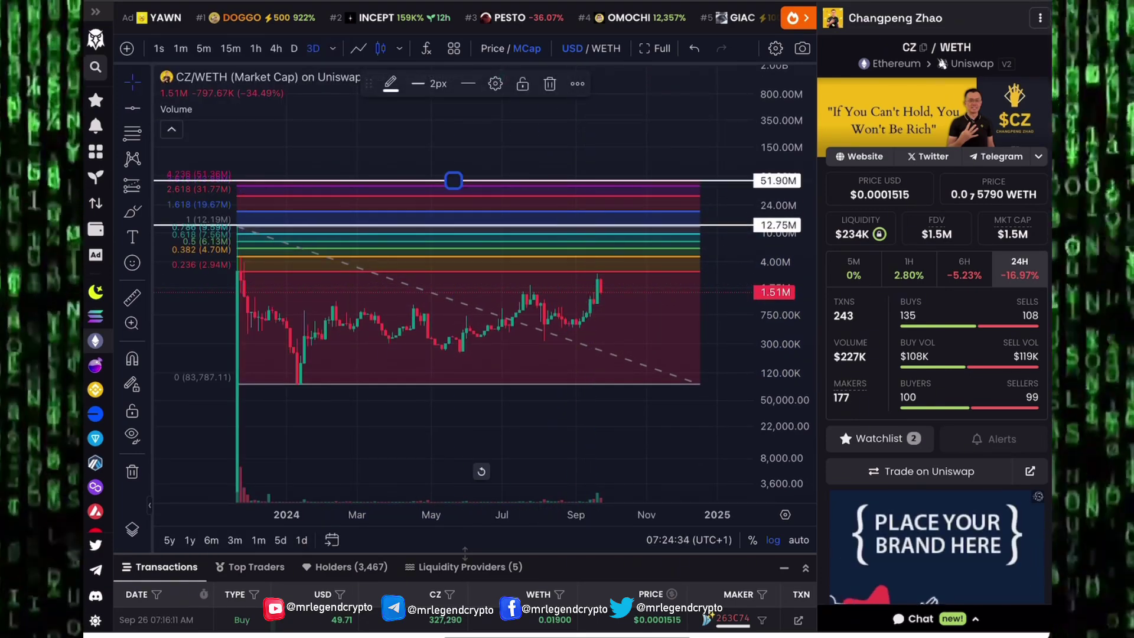
- Measure from the latest 1.55M candle toward the top Fibonacci target
click(132, 298)
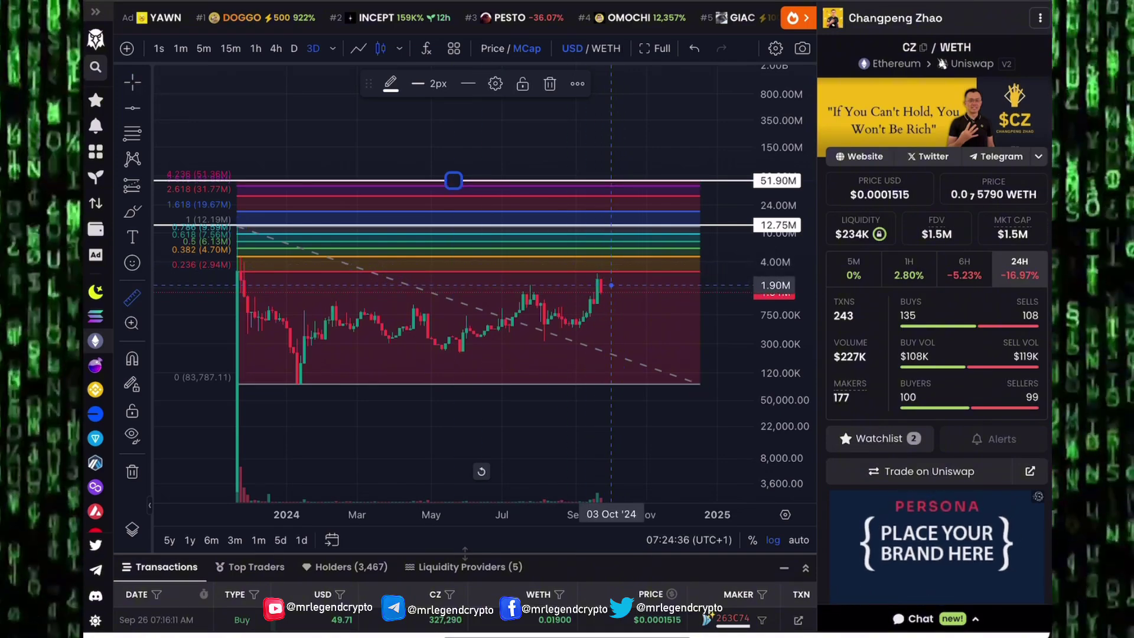
click(612, 291)
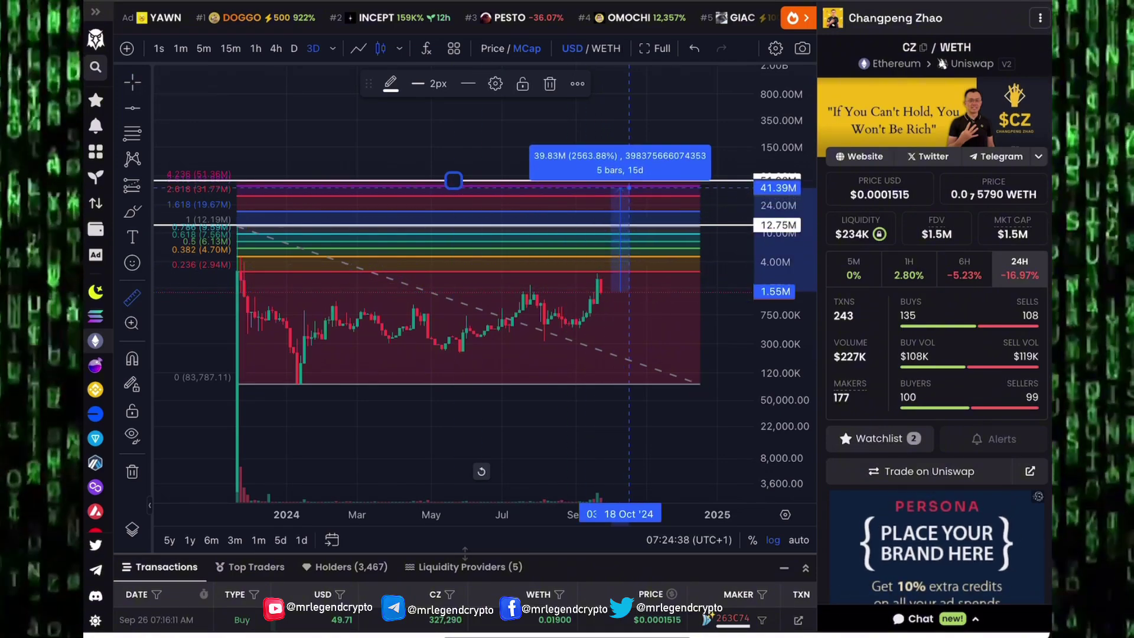
click(629, 180)
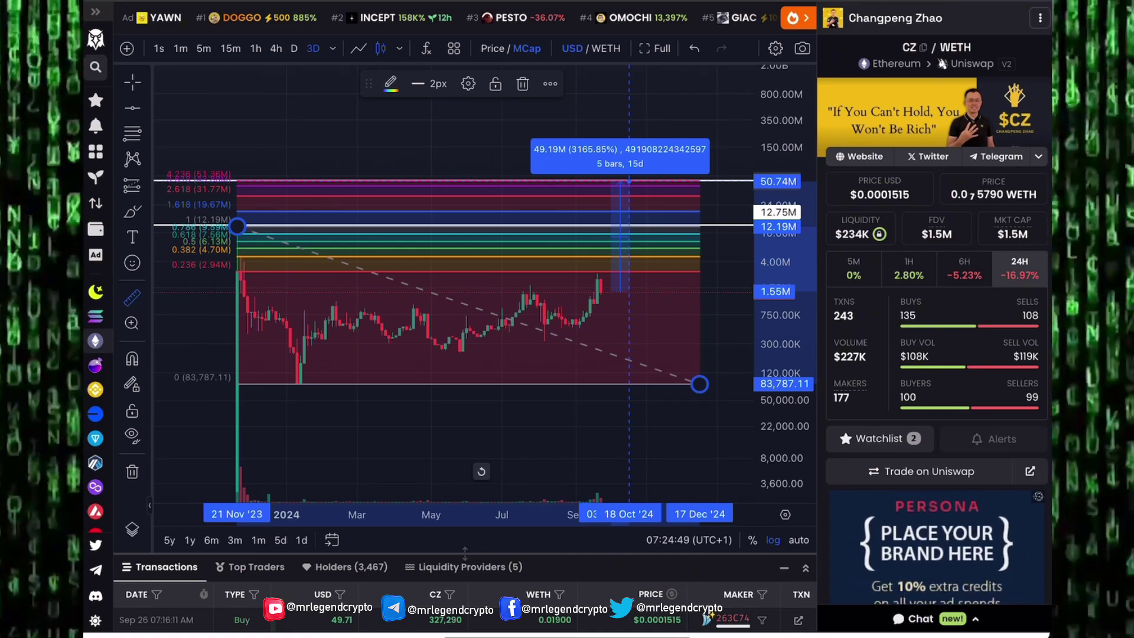
- Move the Fibonacci's top anchor to 46.87M and raise the target line to 223.52M
drag(236, 226, 220, 179)
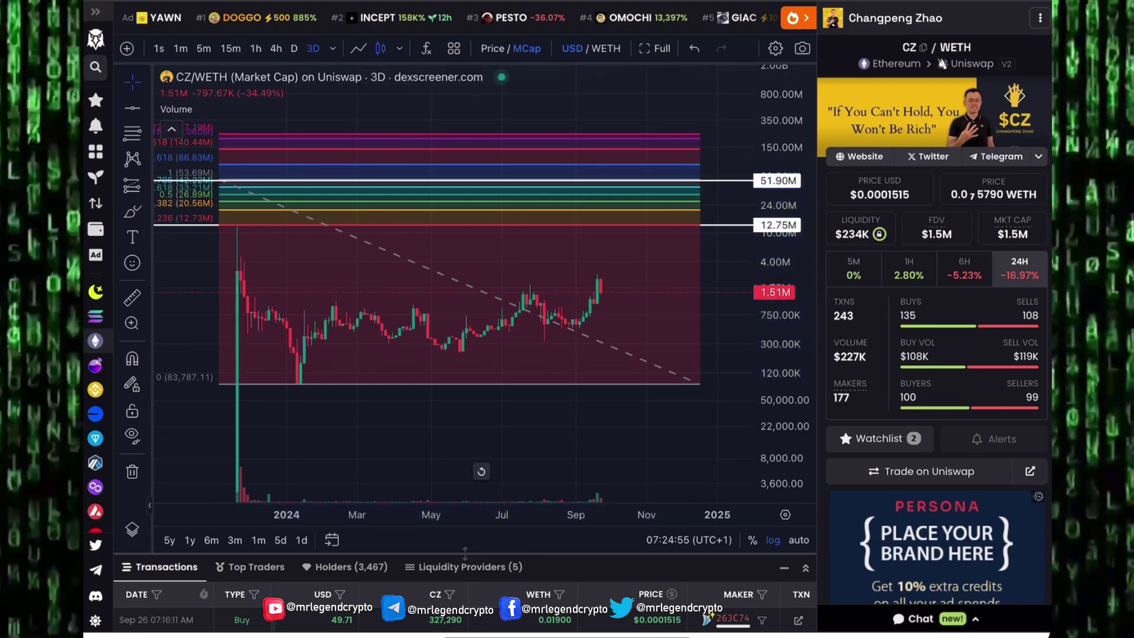
drag(449, 354, 451, 401)
drag(454, 226, 453, 181)
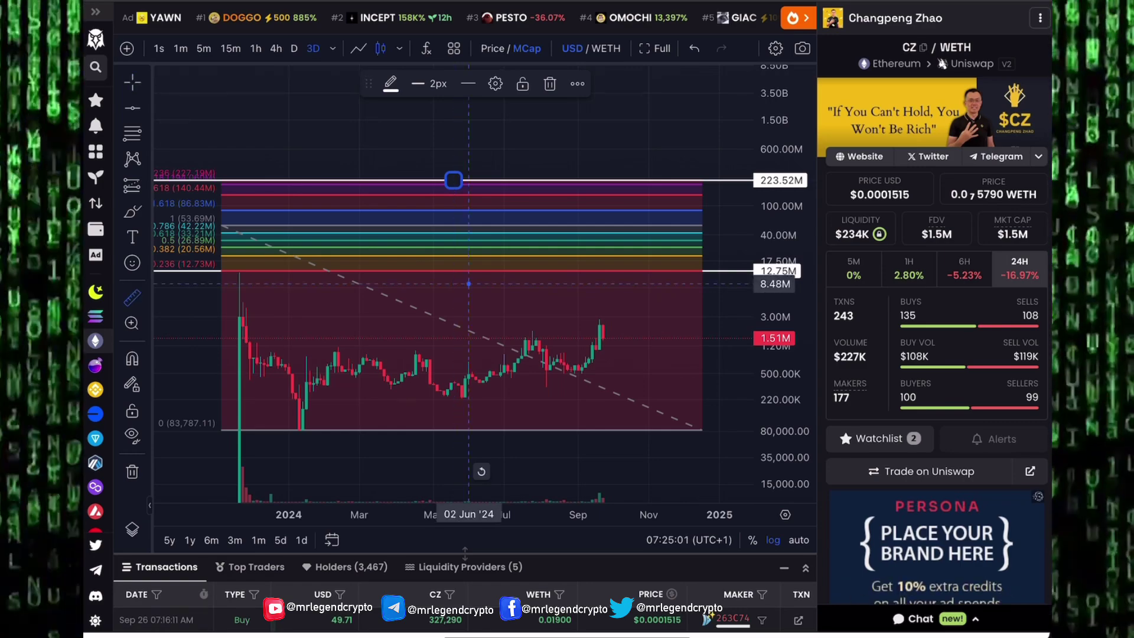
- Measure the rise from 1.48M to about 216M, then scroll down to the Go+ Security and Token Sniffer details
key(shift)
drag(614, 338, 660, 180)
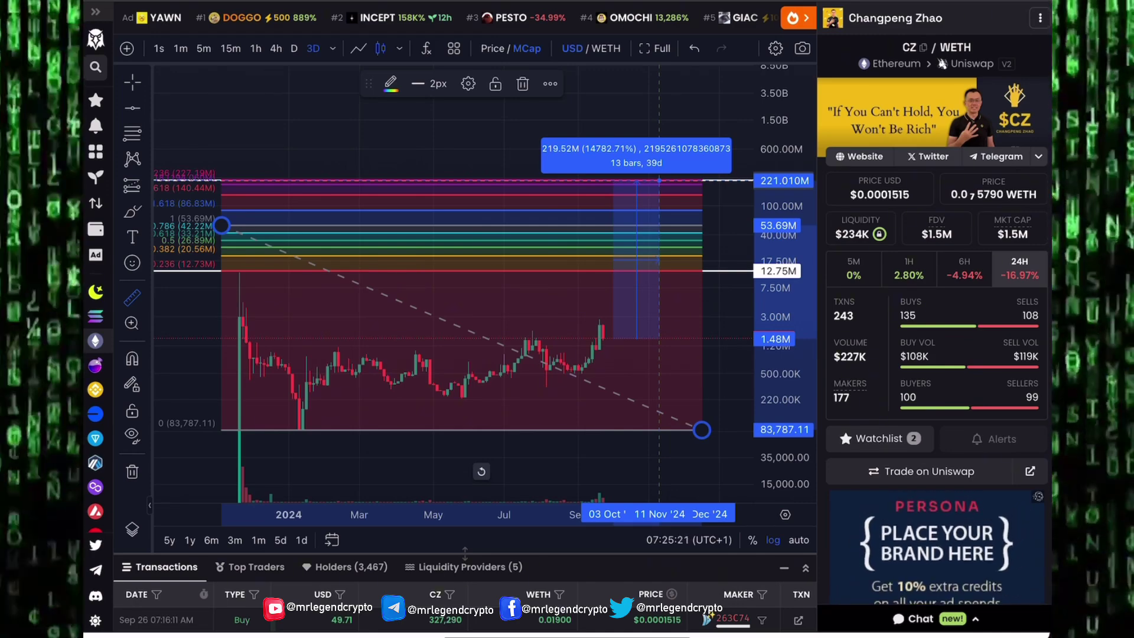
scroll(937, 325, down, 8)
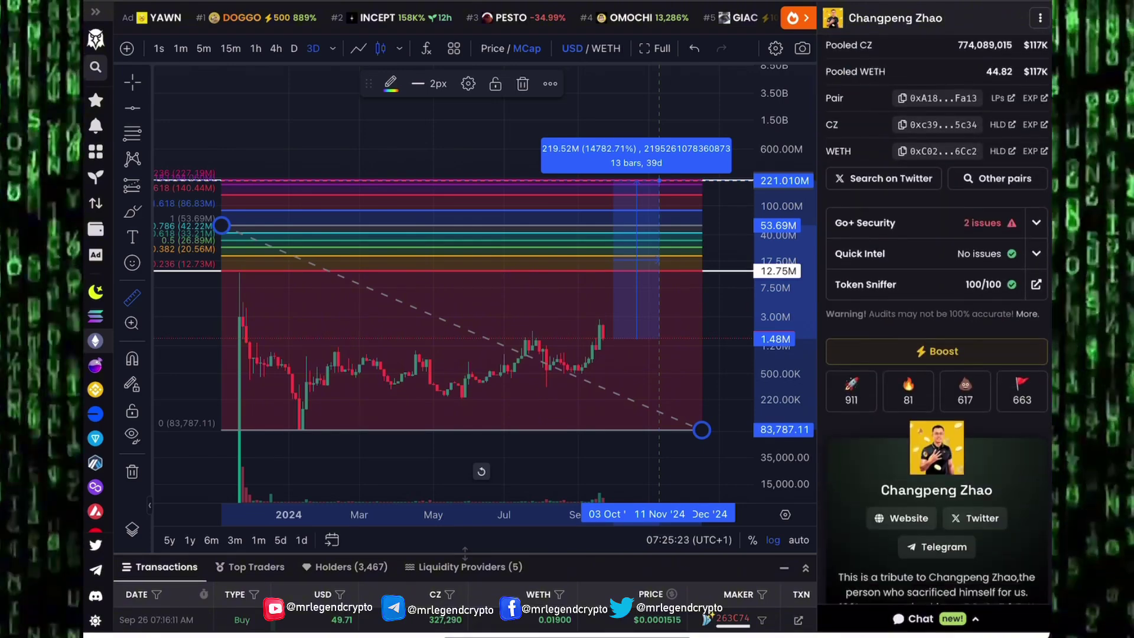
scroll(937, 325, down, 5)
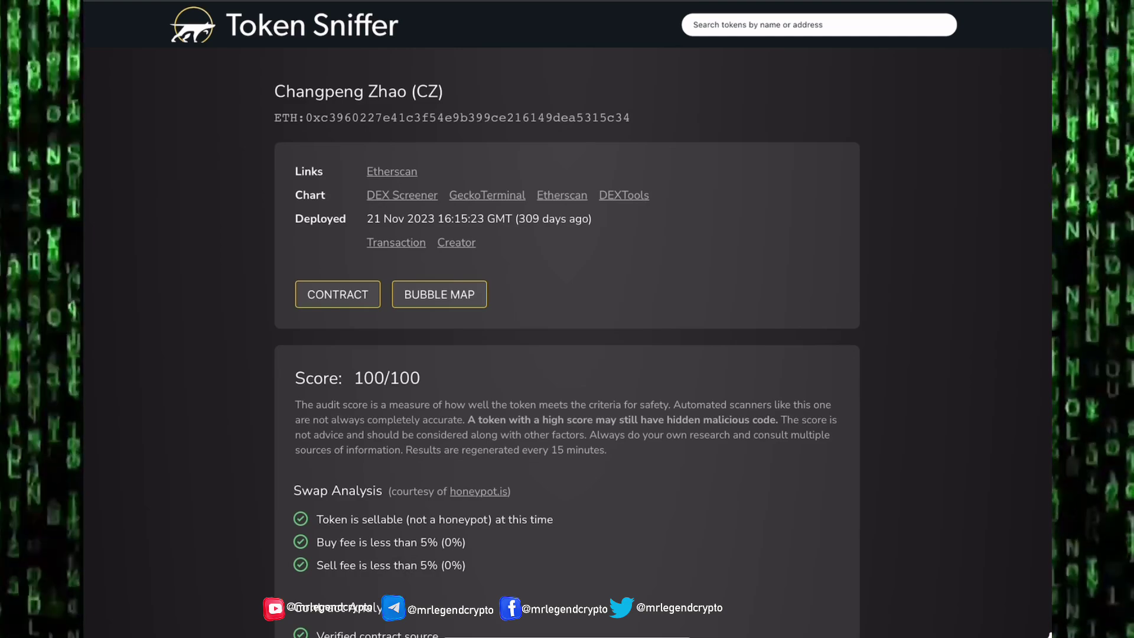
- Scroll through Token Sniffer's swap, contract, holder and liquidity analyses for the CZ token
scroll(567, 319, down, 7)
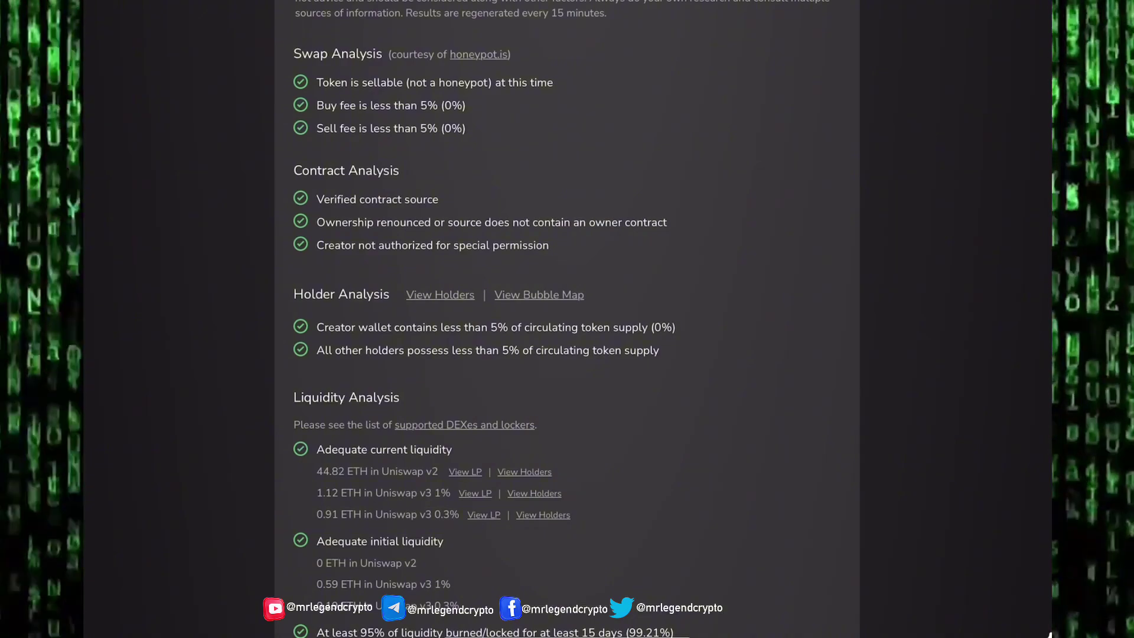
scroll(567, 319, down, 5)
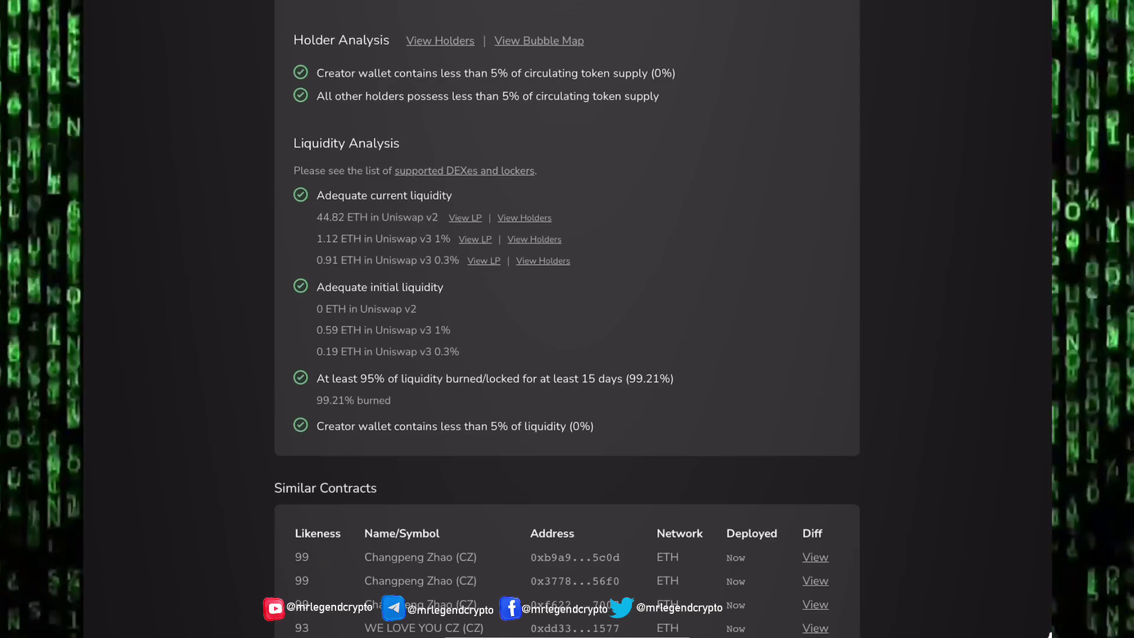
scroll(567, 319, up, 15)
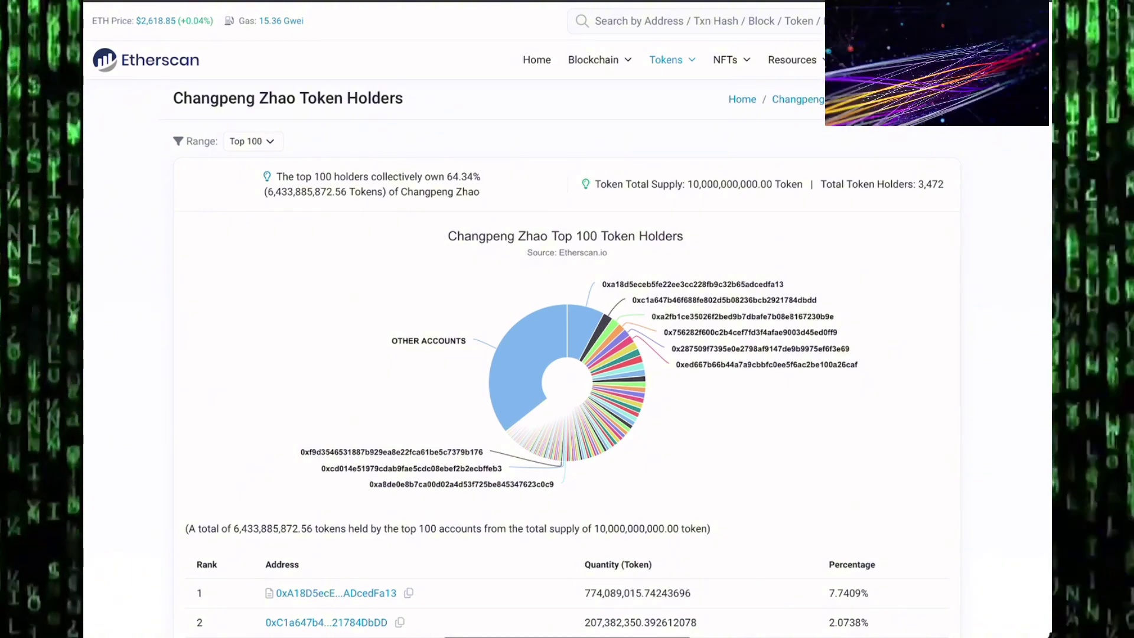
- Scroll down the Etherscan Token Holders page to view the top holder rows
scroll(567, 319, down, 4)
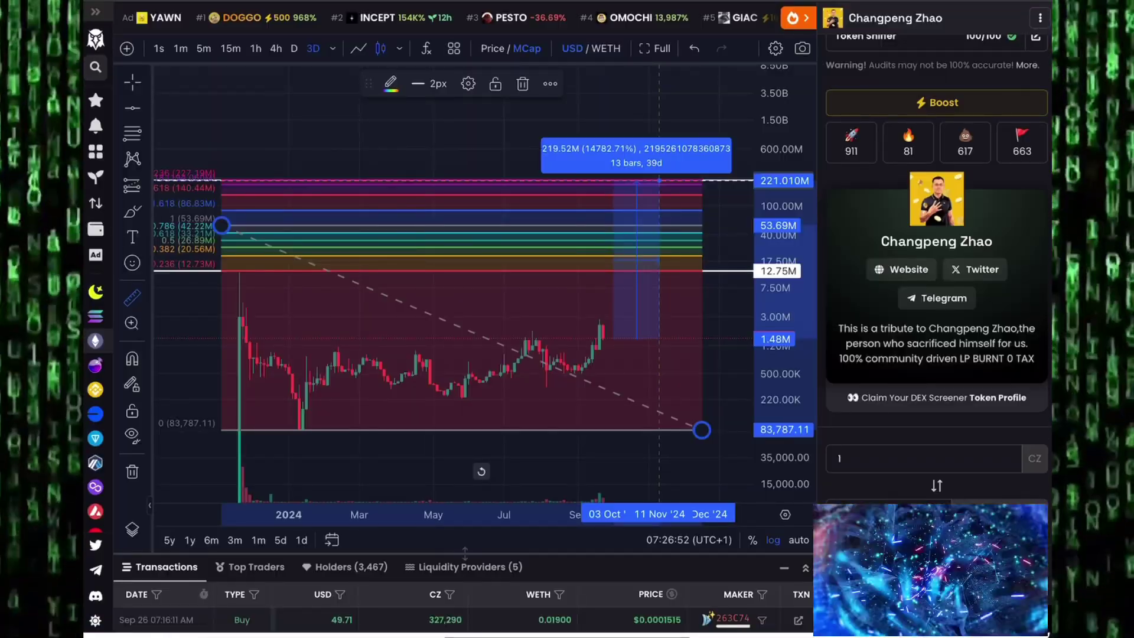
- Scroll the side panel up, clear the old measurement and start a new one at the 13 Jan low
scroll(937, 265, up, 10)
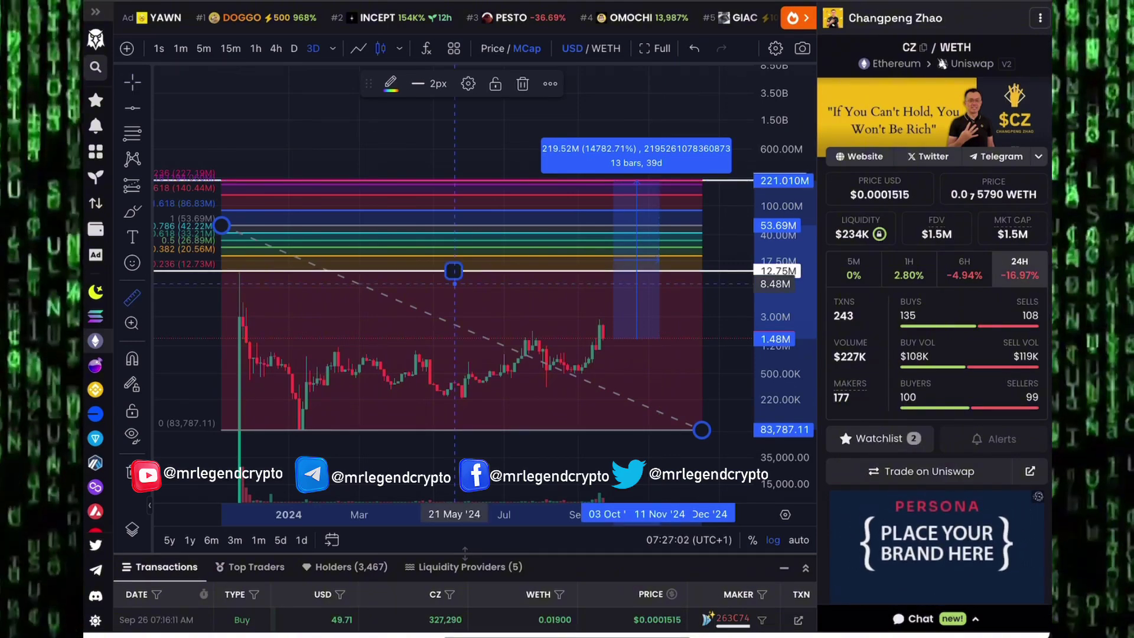
click(454, 271)
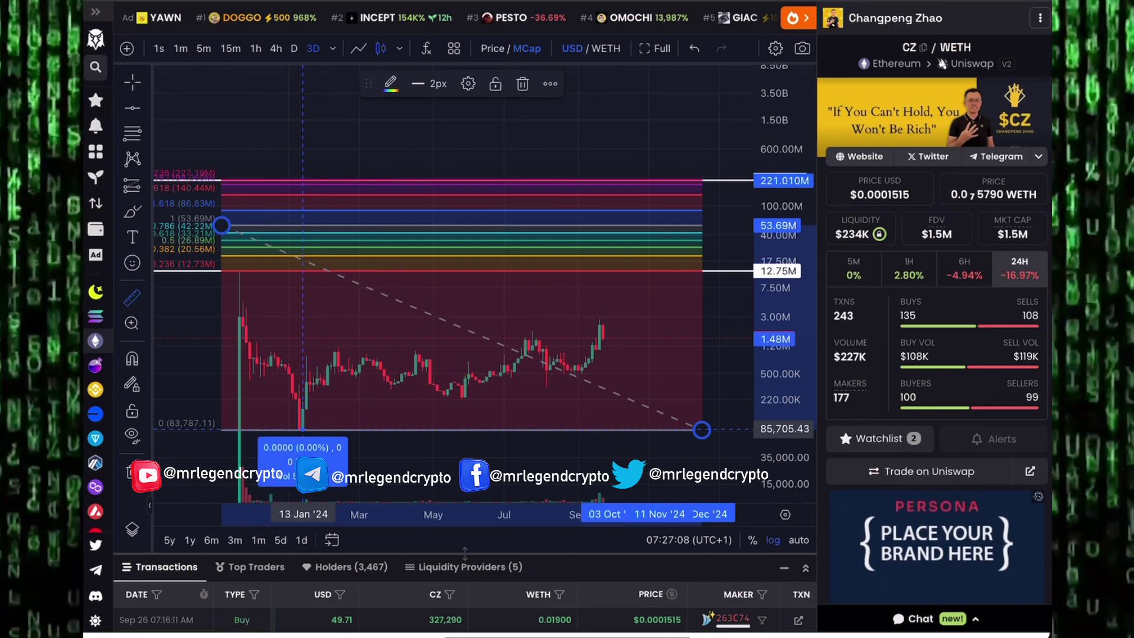
click(303, 429)
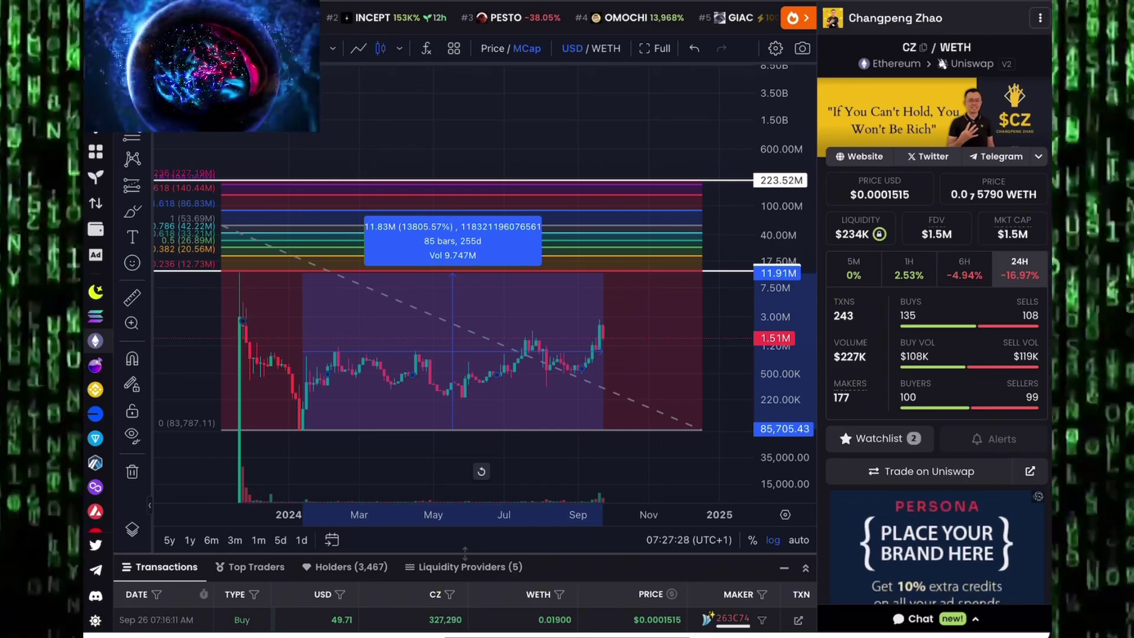
- Zoom out the chart's time axis to reveal the Fibonacci targets into 2025
scroll(449, 343, down, 3)
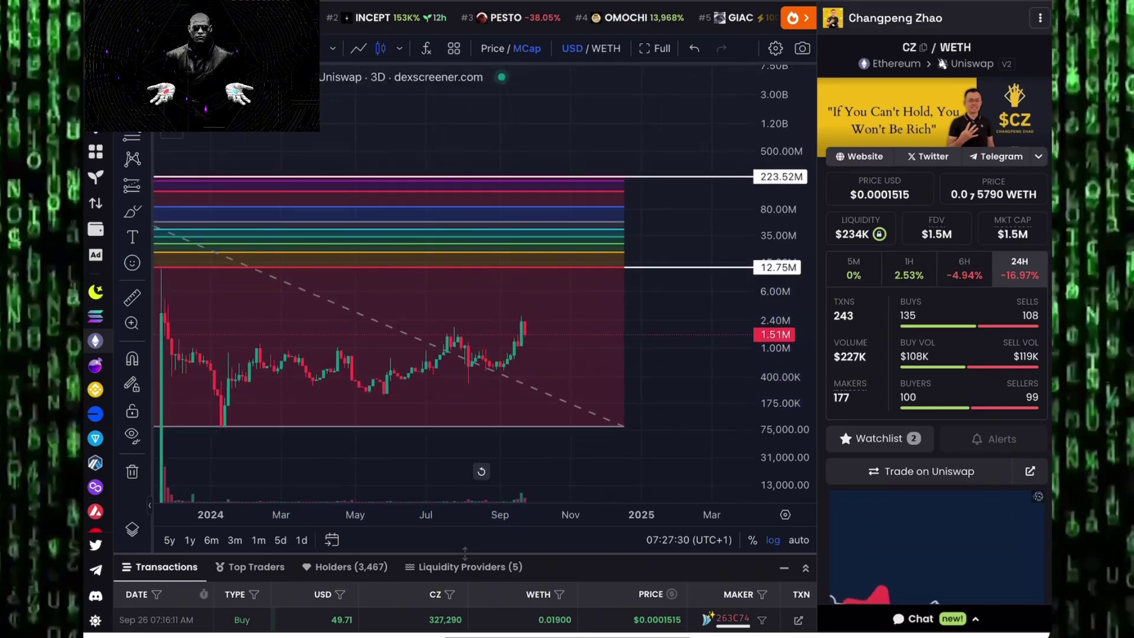
scroll(449, 342, down, 1)
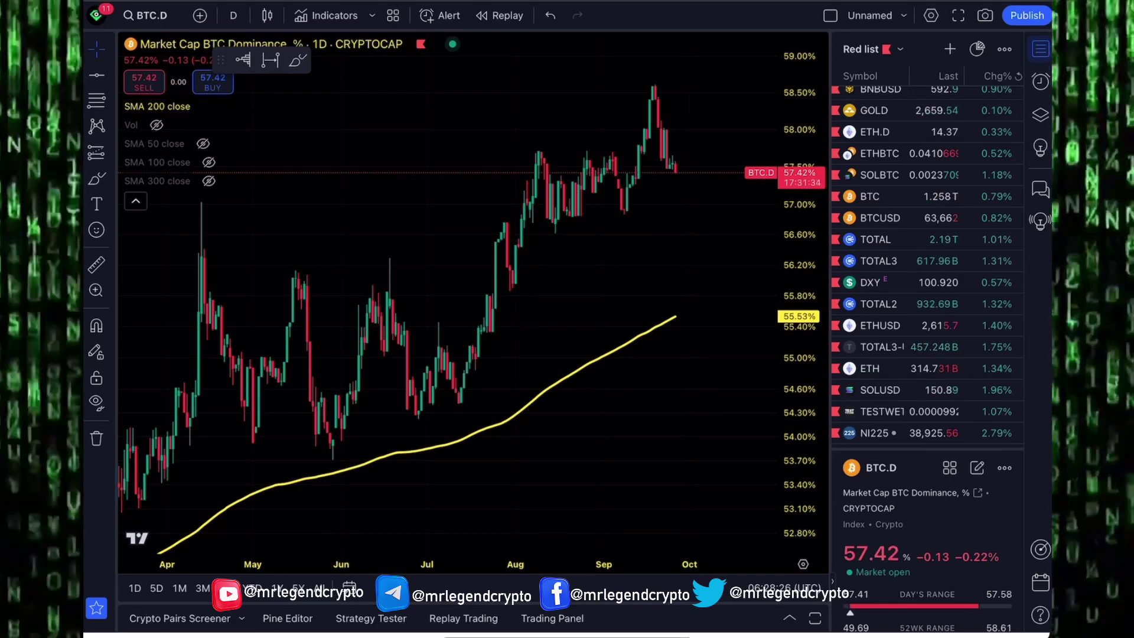
- Zoom into the ETHUSD daily chart against its 200 SMA, then return to BTC.D
click(881, 326)
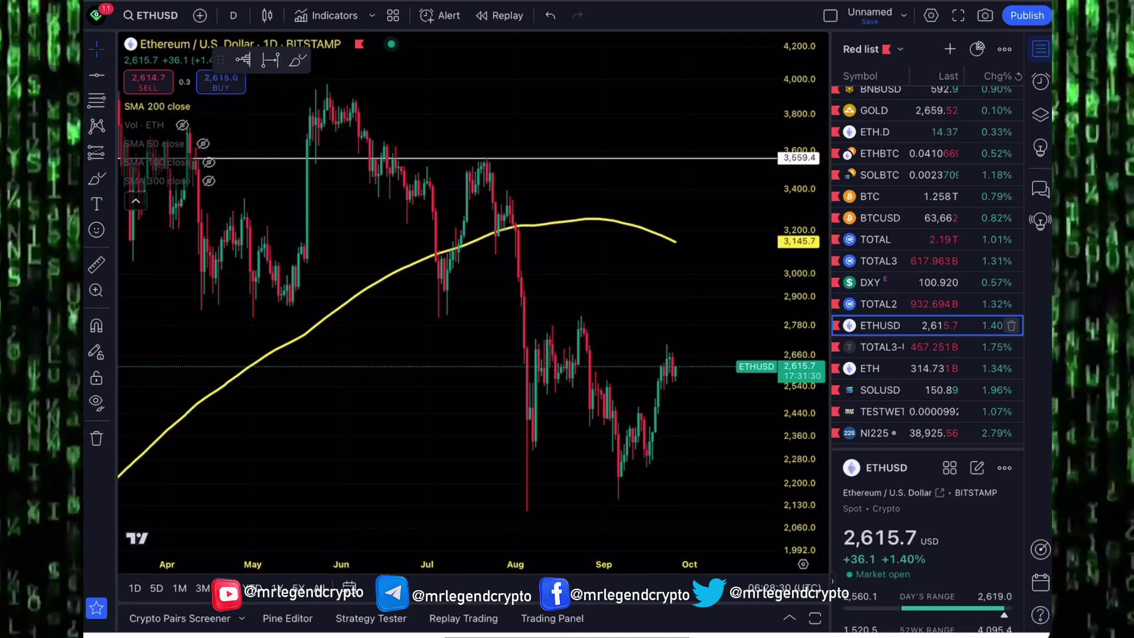
scroll(449, 295, up, 5)
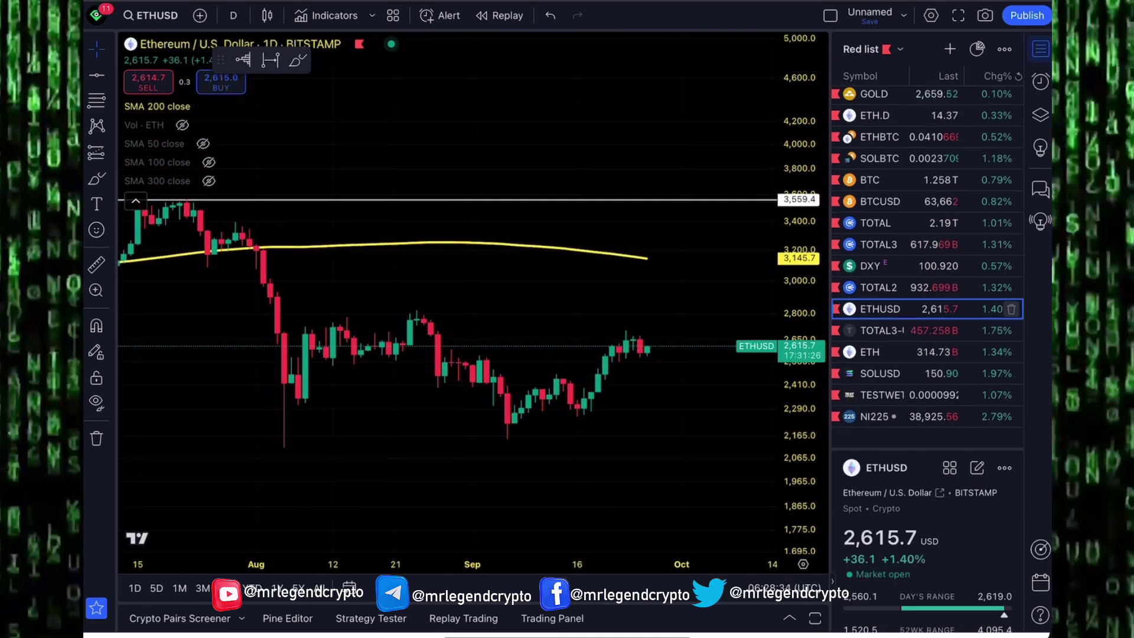
scroll(927, 266, up, 3)
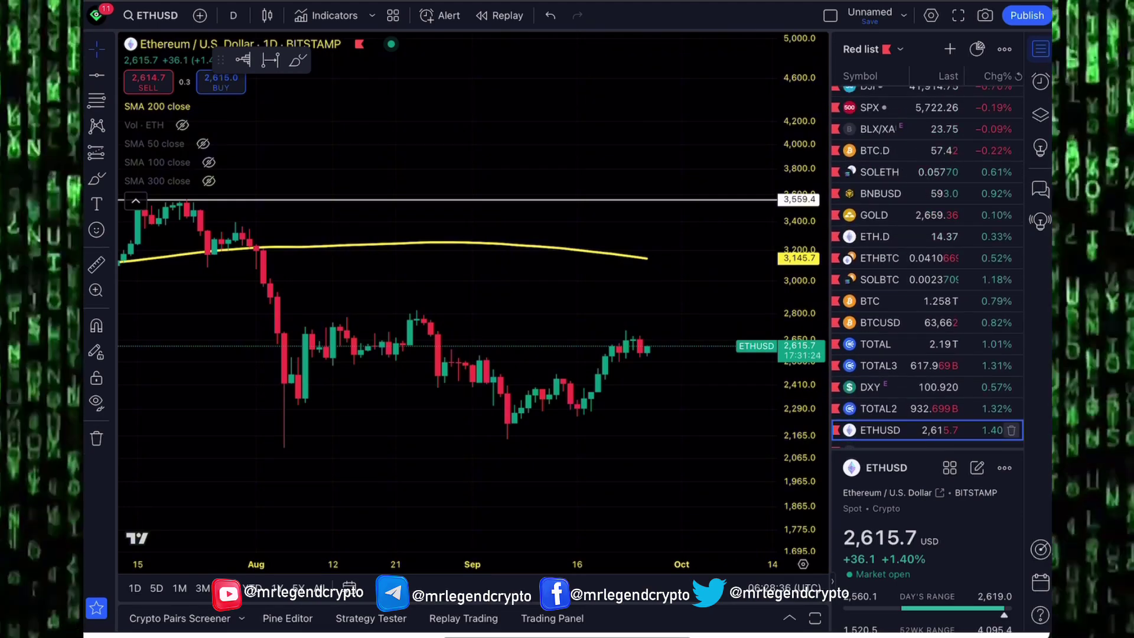
click(881, 150)
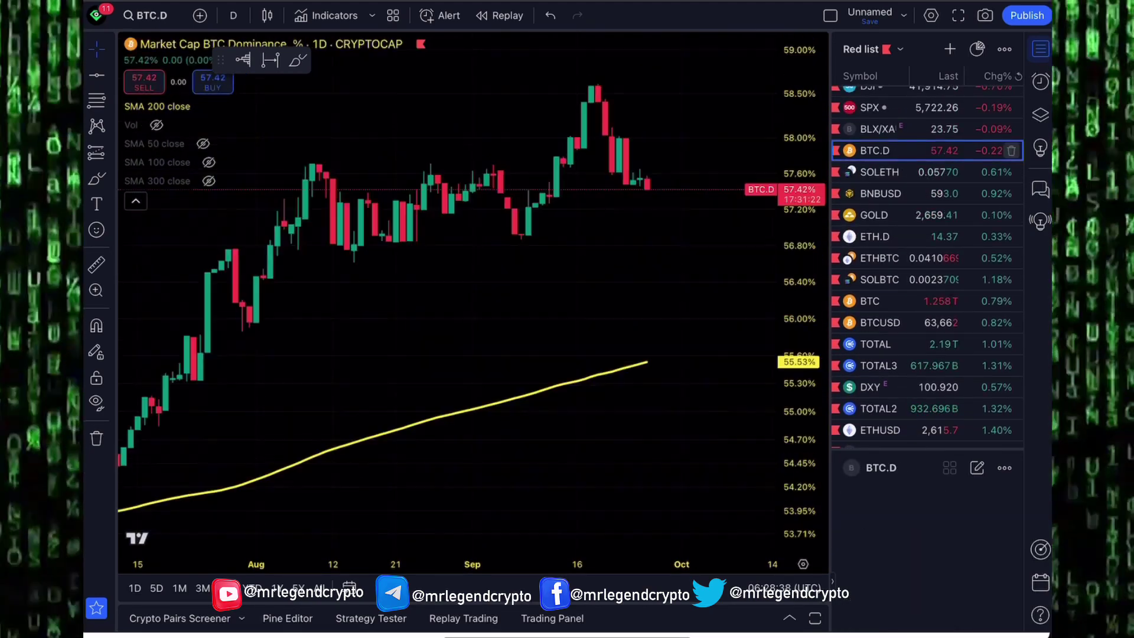
- Nudge the CZ/WETH Fibonacci extension's left anchor slightly left so levels reach 223.52M
key(alt+Tab)
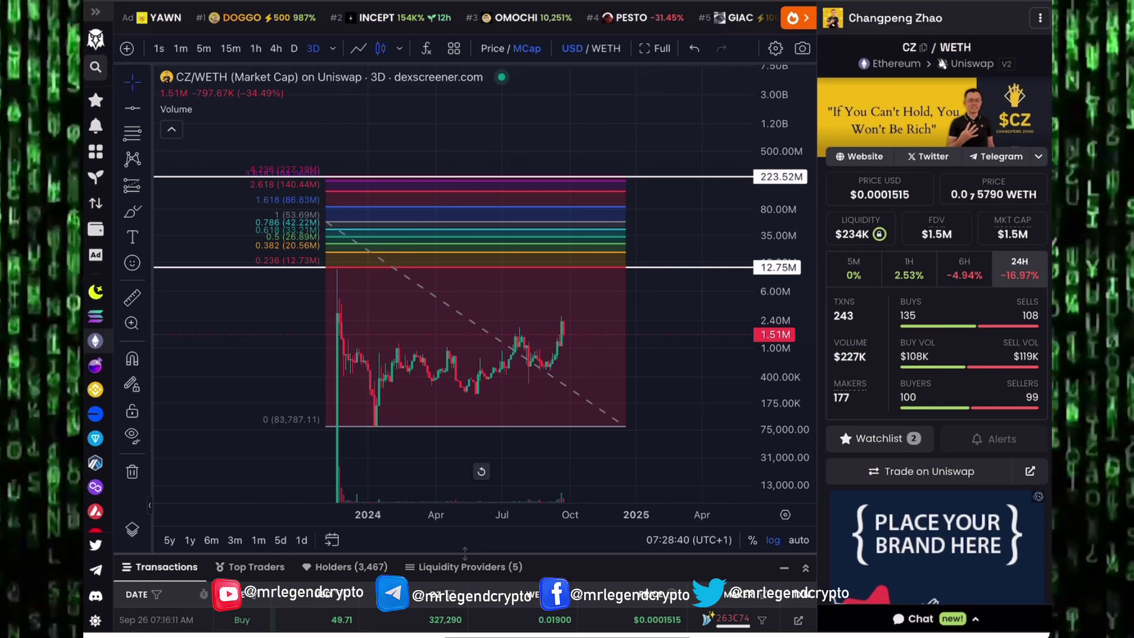
click(617, 420)
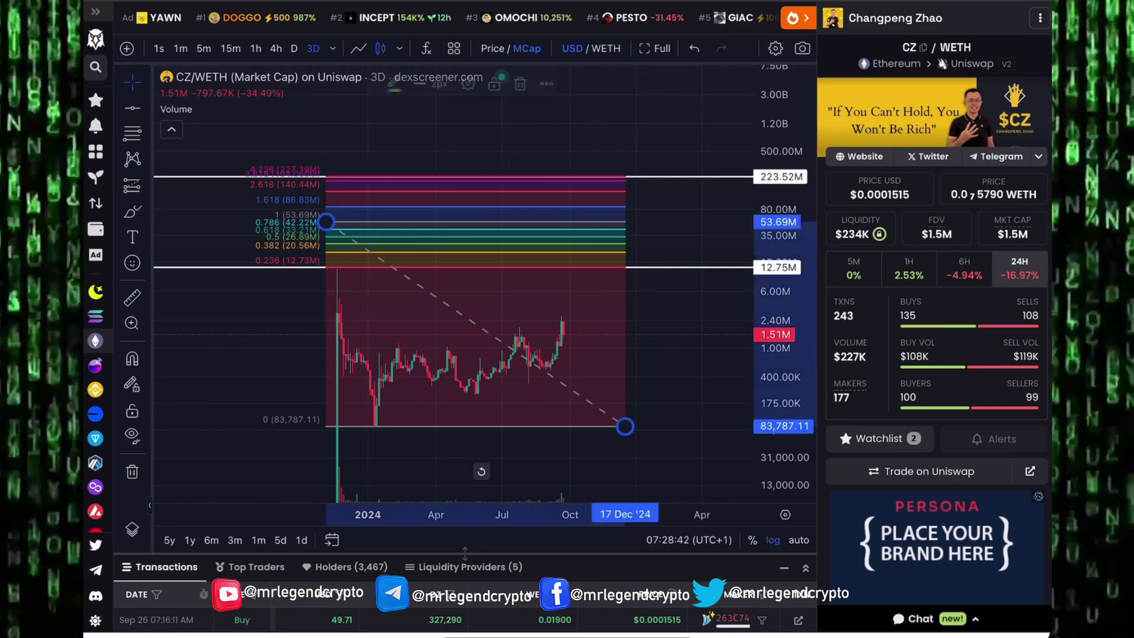
drag(326, 221, 324, 221)
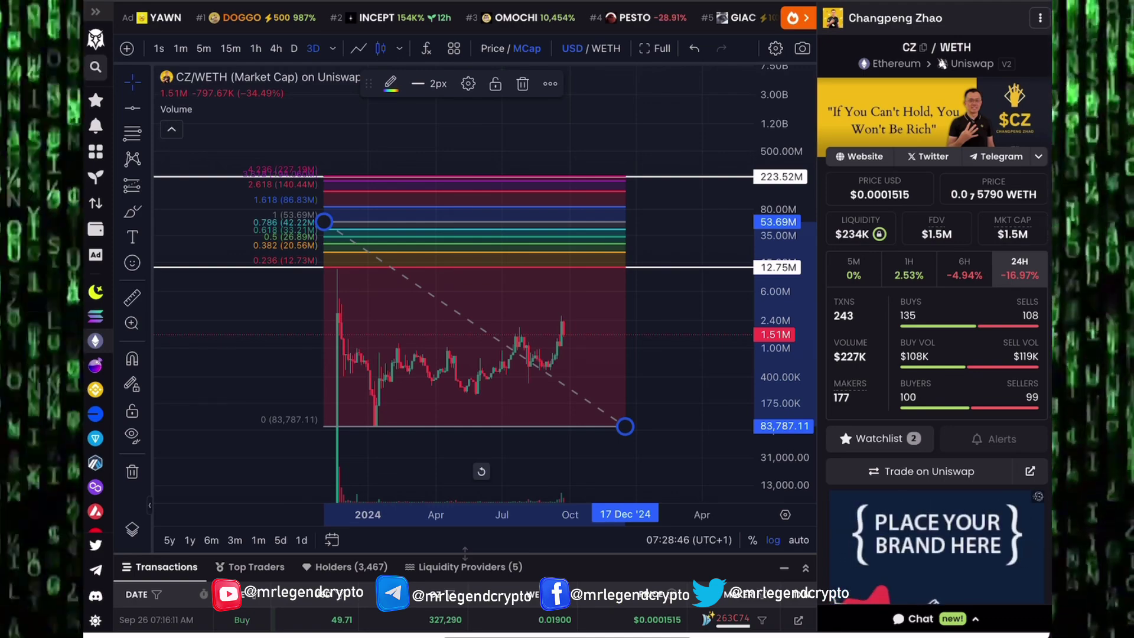
key(Escape)
scroll(436, 325, up, 2)
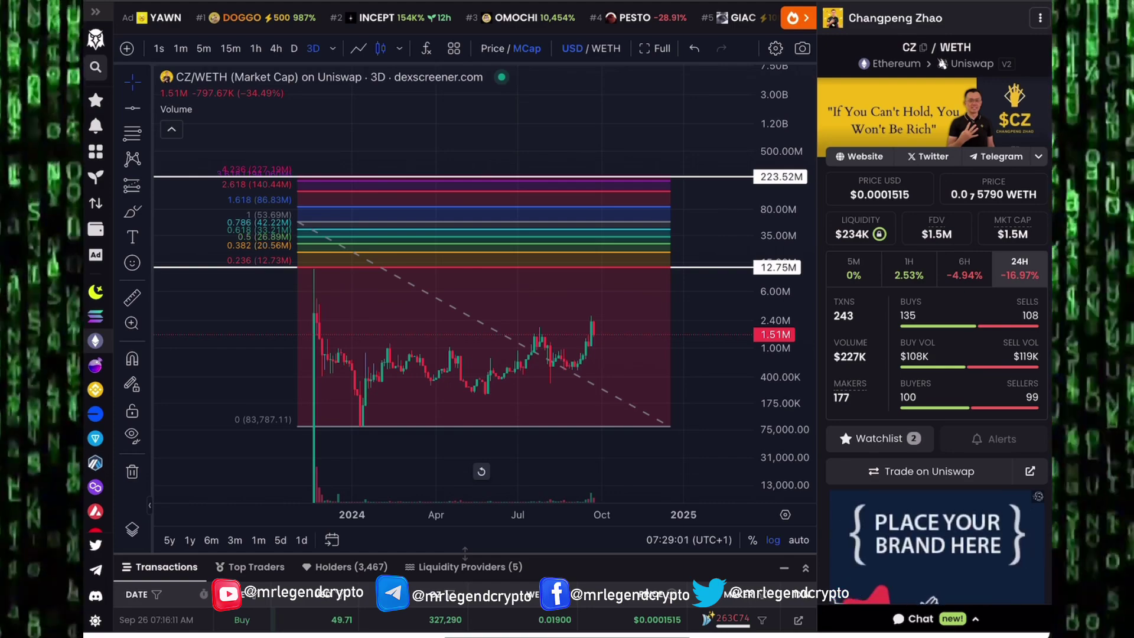
- Inspect the CZ/WETH Fibonacci drawing's levels, up to 223.52M, using the Measure tool
click(132, 297)
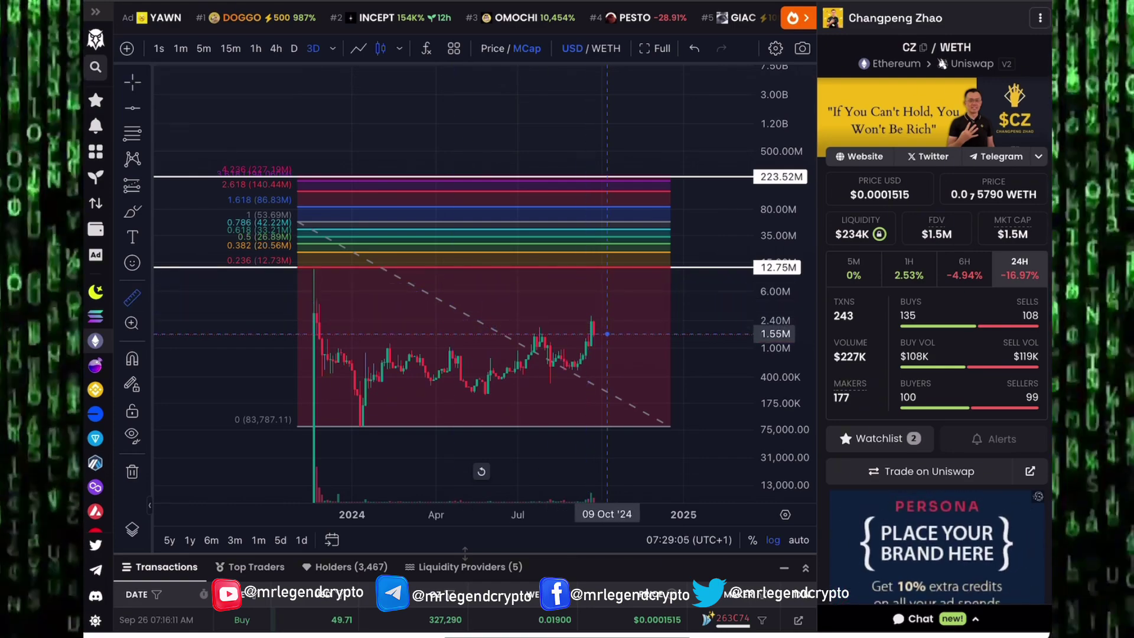
click(605, 335)
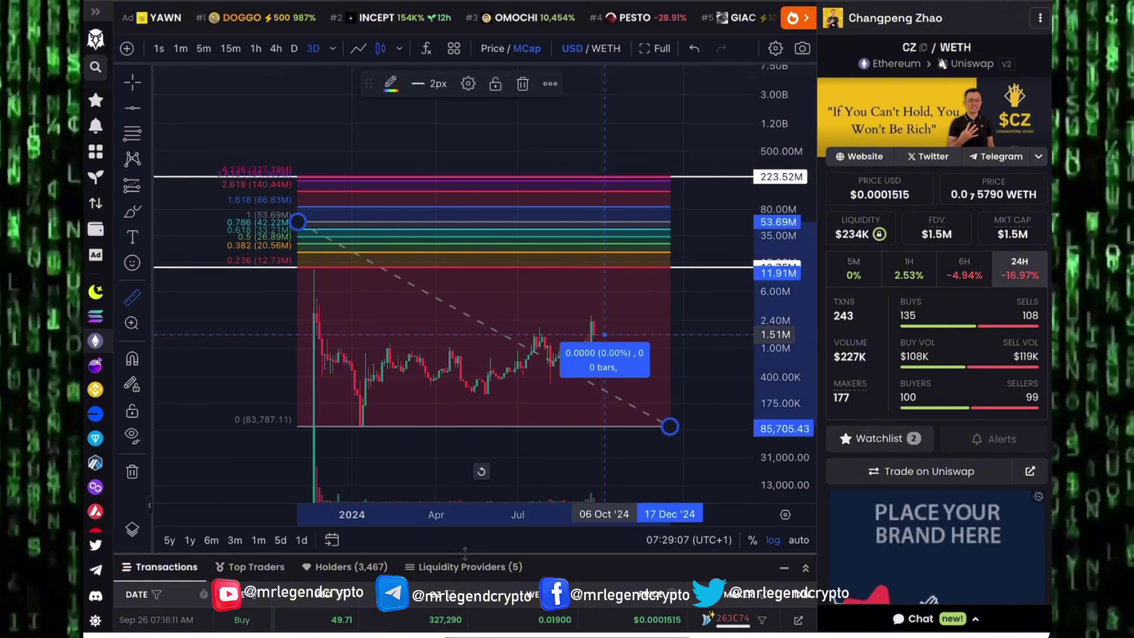